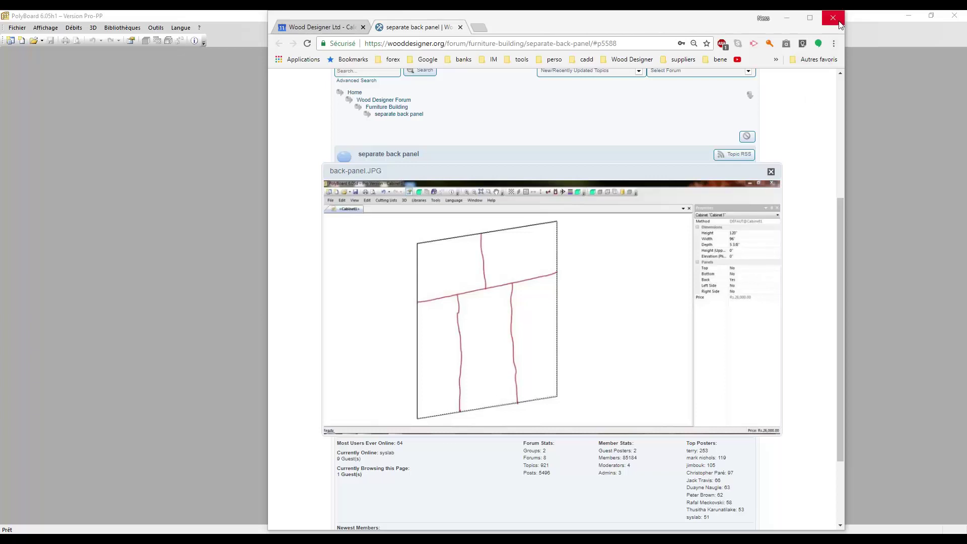
# Step: Create the new cabinet Meuble1 with default settings and show it as an exploded view
pyautogui.click(788, 18)
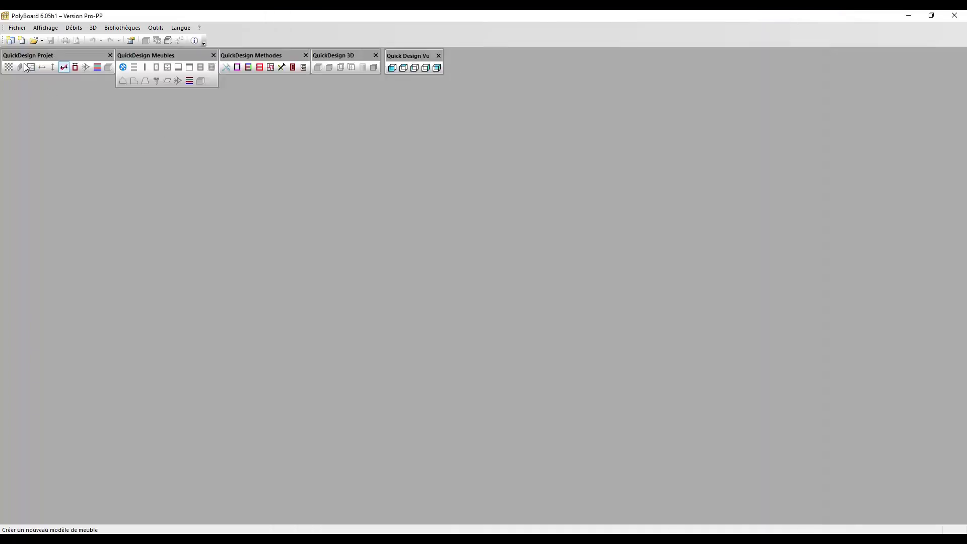
pyautogui.click(21, 40)
pyautogui.click(567, 358)
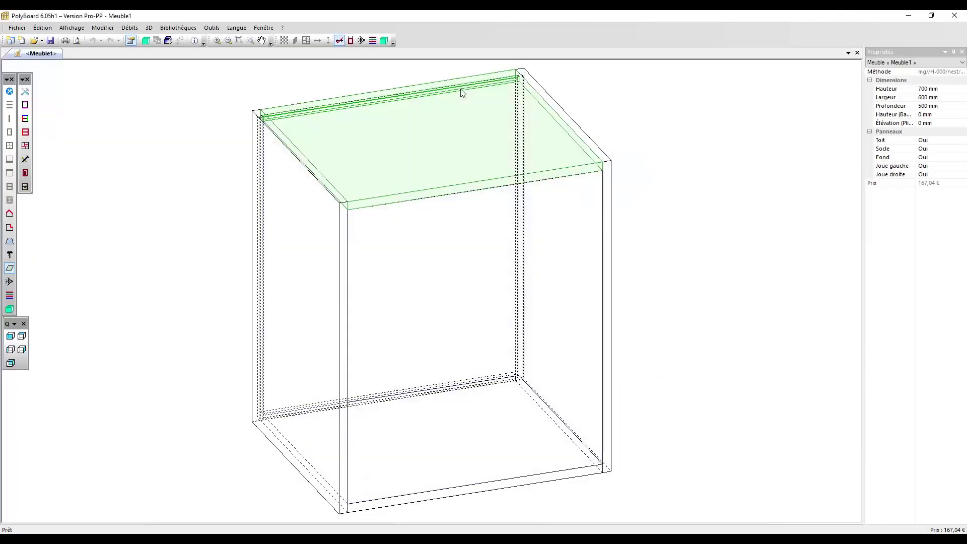
pyautogui.click(168, 41)
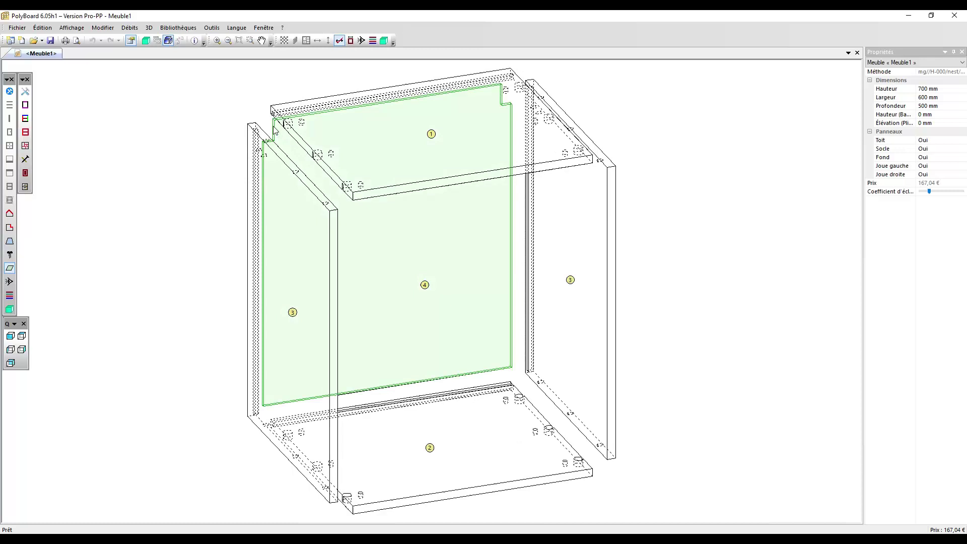
# Step: Check the back panel's structure options without changes, then bring up the Langue menu
pyautogui.click(508, 155)
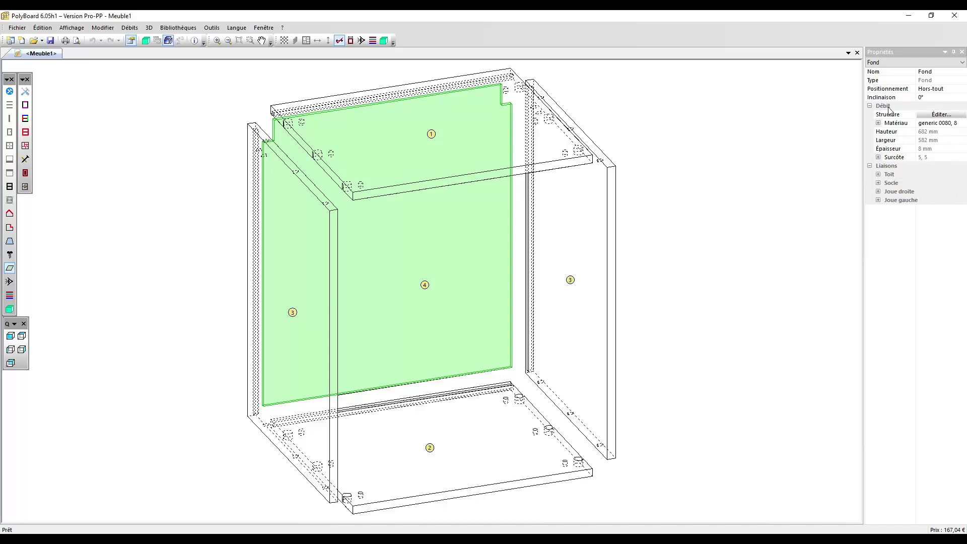
pyautogui.click(931, 116)
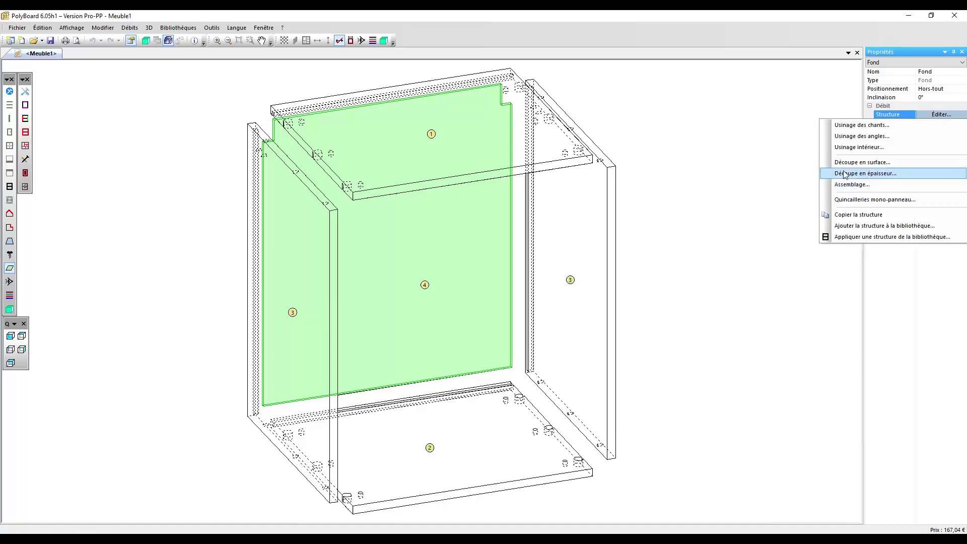
pyautogui.click(632, 97)
pyautogui.click(632, 97)
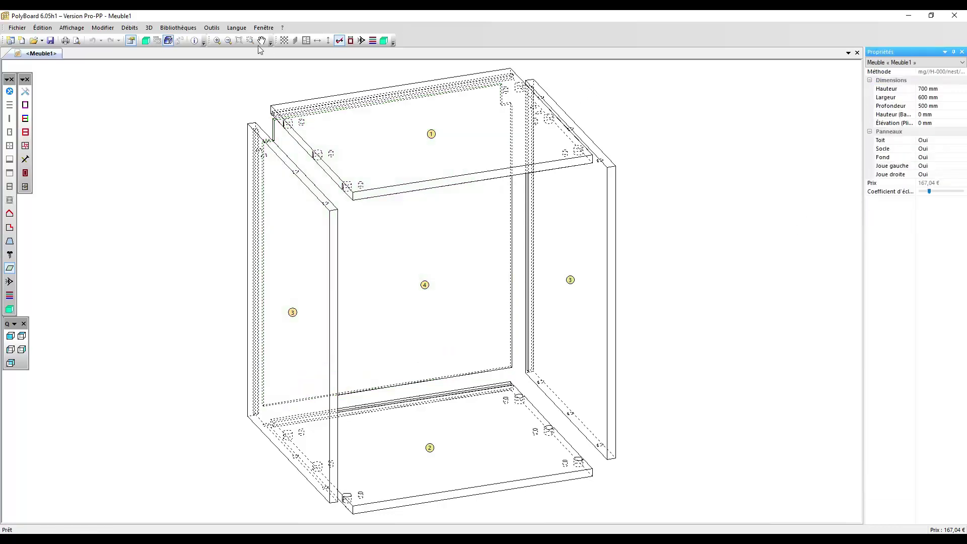
pyautogui.click(236, 28)
# Step: Switch the interface to English and start a Surface Split on the back panel
pyautogui.click(242, 54)
pyautogui.click(422, 109)
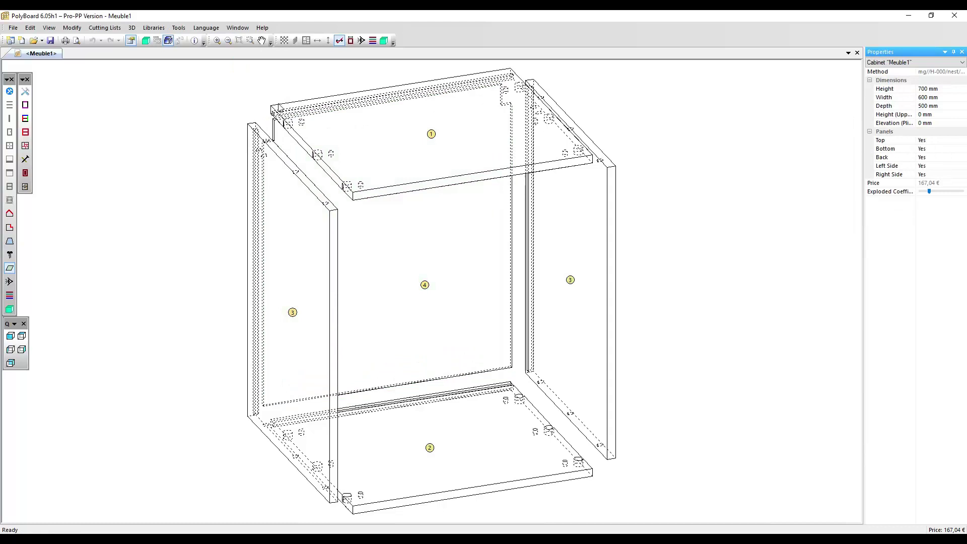
pyautogui.click(959, 115)
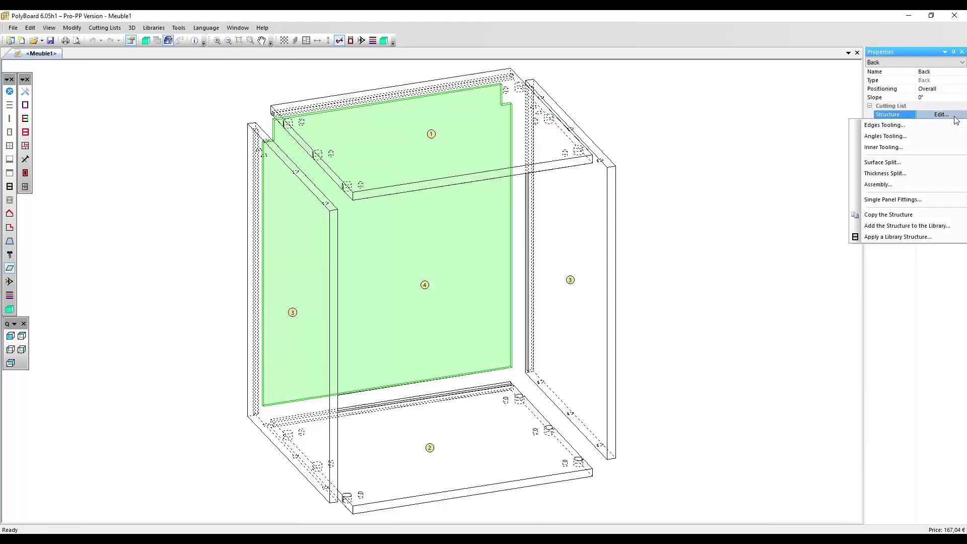
pyautogui.click(910, 163)
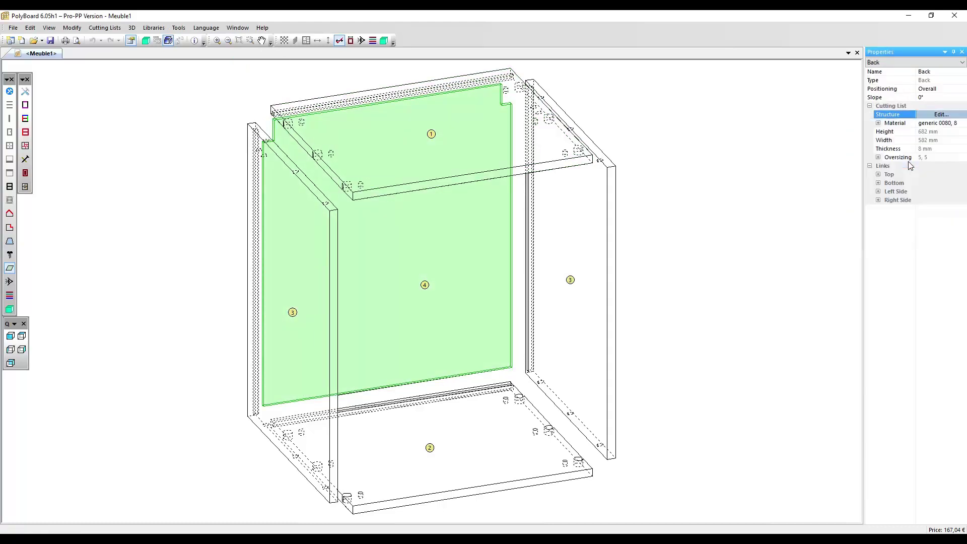
pyautogui.hotkey('alt', 'Tab')
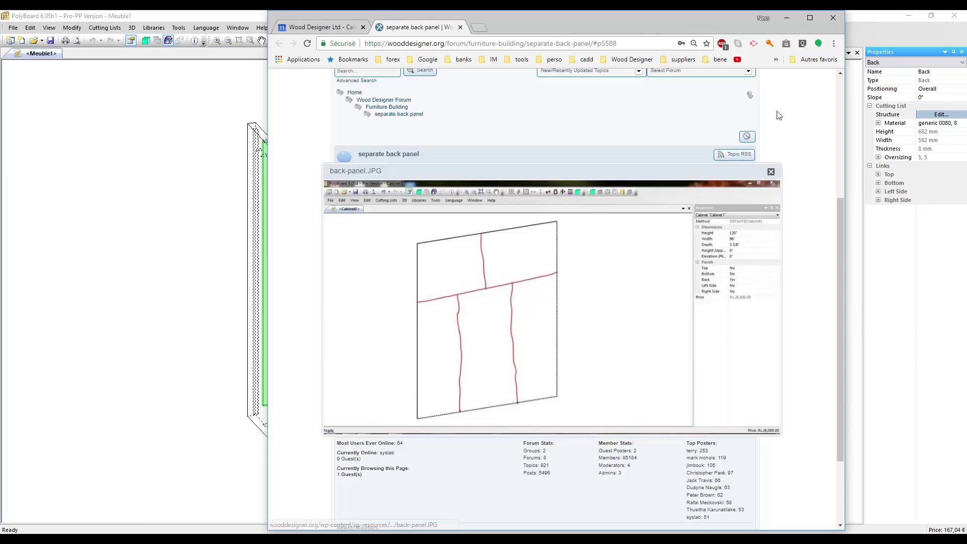
pyautogui.click(786, 19)
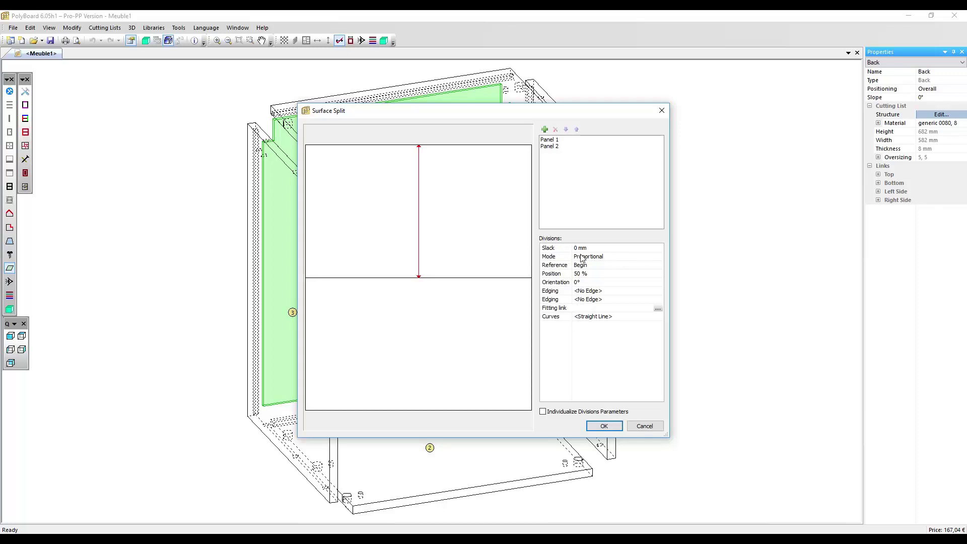
# Step: Set the split Position to 33 % and apply the horizontal split
pyautogui.click(597, 277)
pyautogui.moveTo(595, 277); pyautogui.dragTo(567, 274)
pyautogui.write('33')
pyautogui.press('Return')
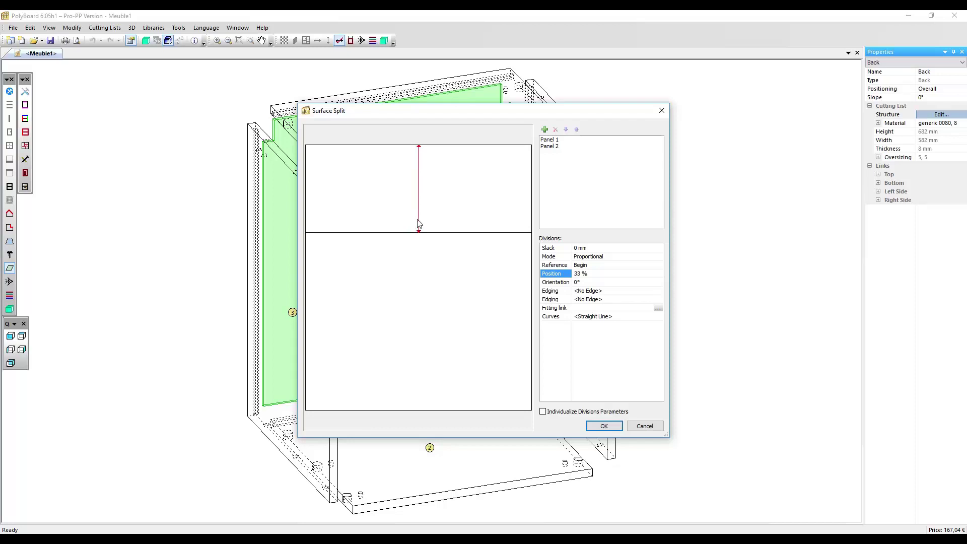
pyautogui.click(604, 426)
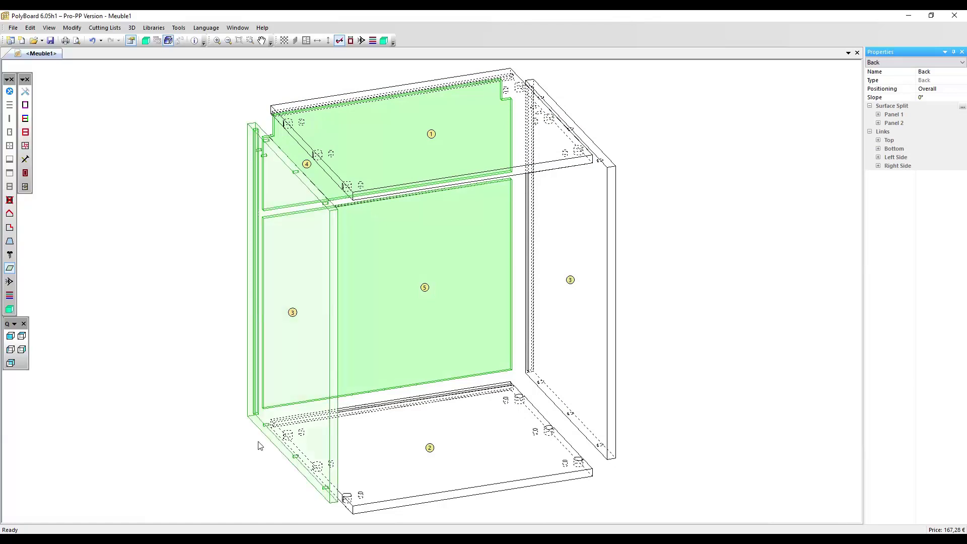
pyautogui.hotkey('alt', 'Tab')
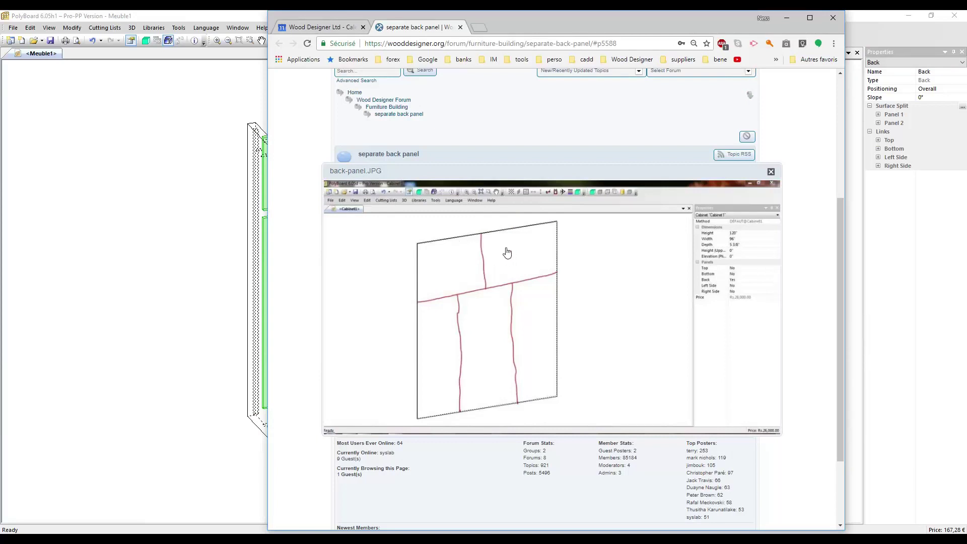
pyautogui.click(787, 19)
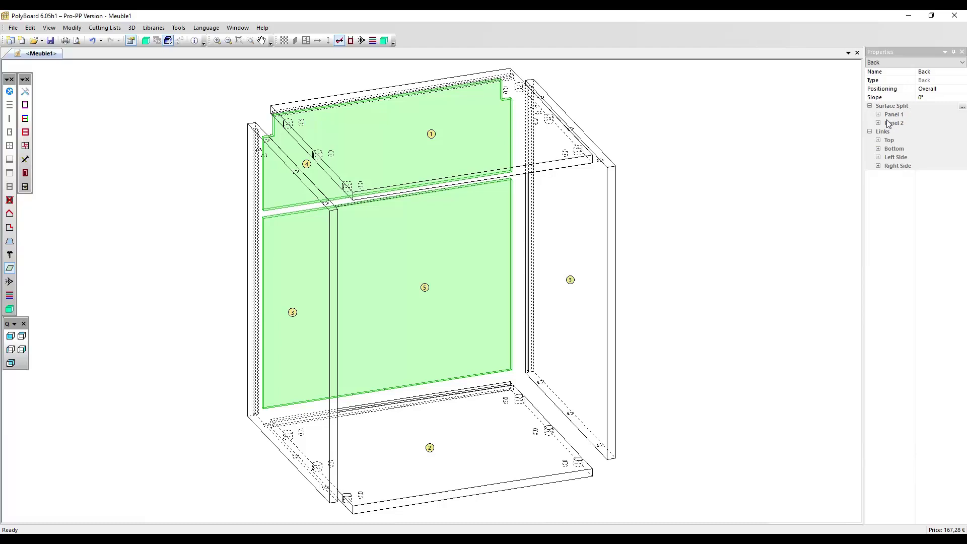
# Step: Surface-split Panel 1 with Orientation 90° at Position 50 % into two side-by-side halves
pyautogui.click(879, 115)
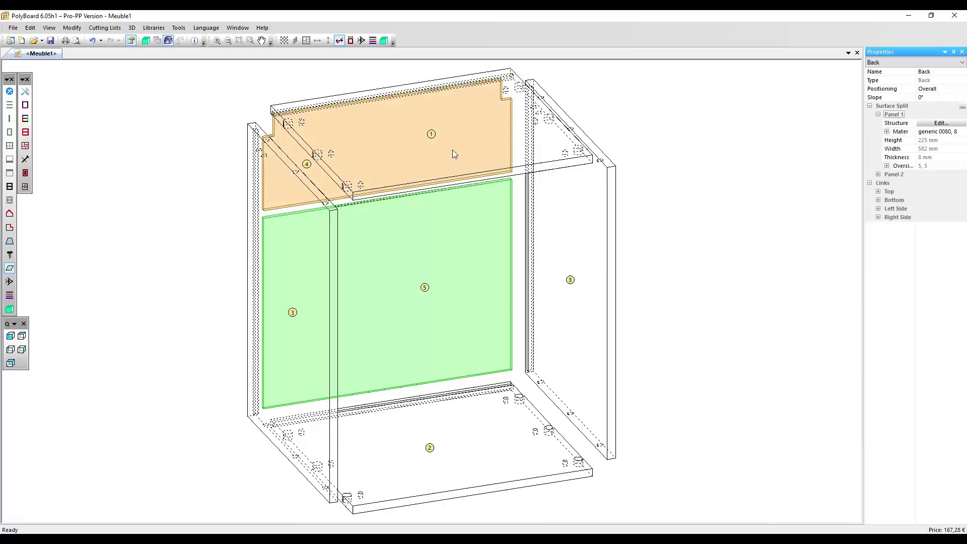
pyautogui.click(962, 126)
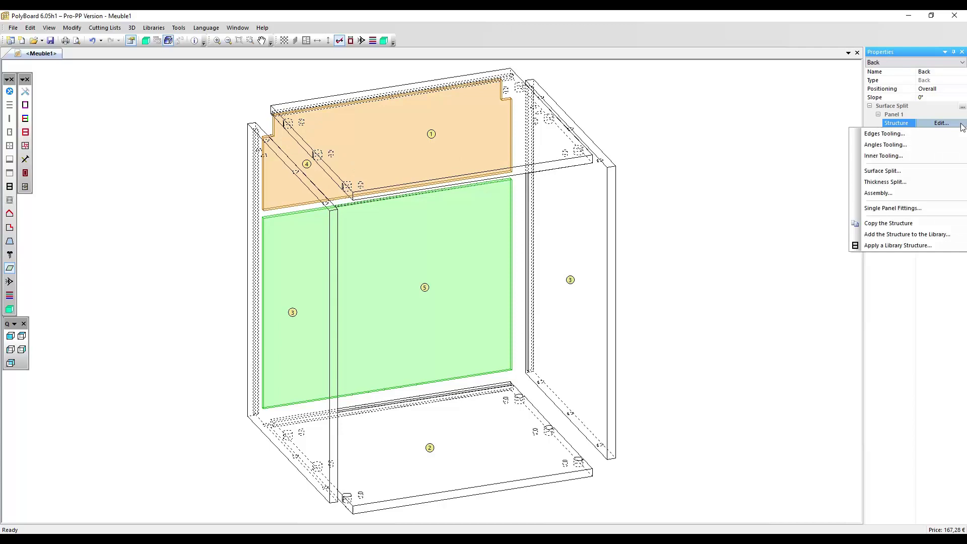
pyautogui.click(890, 173)
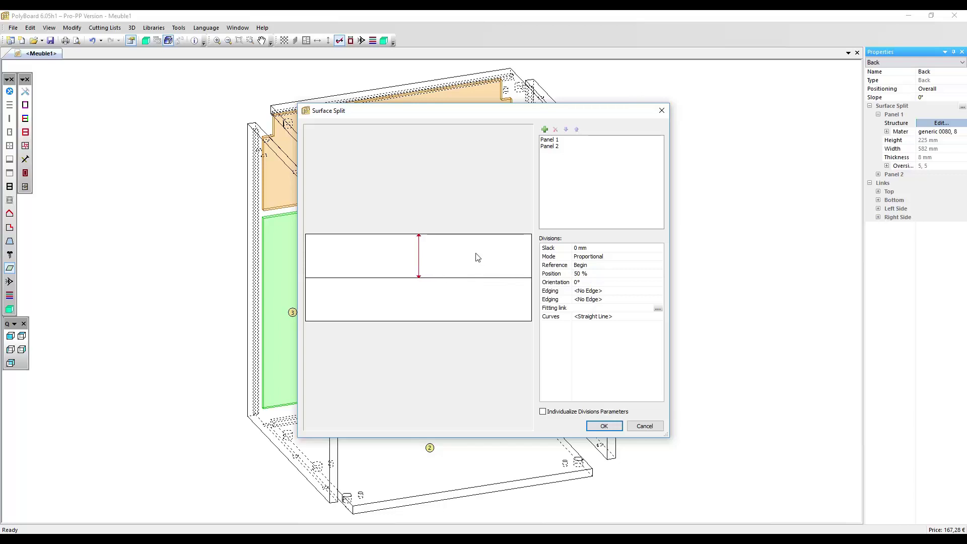
pyautogui.click(564, 284)
pyautogui.write('90')
pyautogui.click(600, 275)
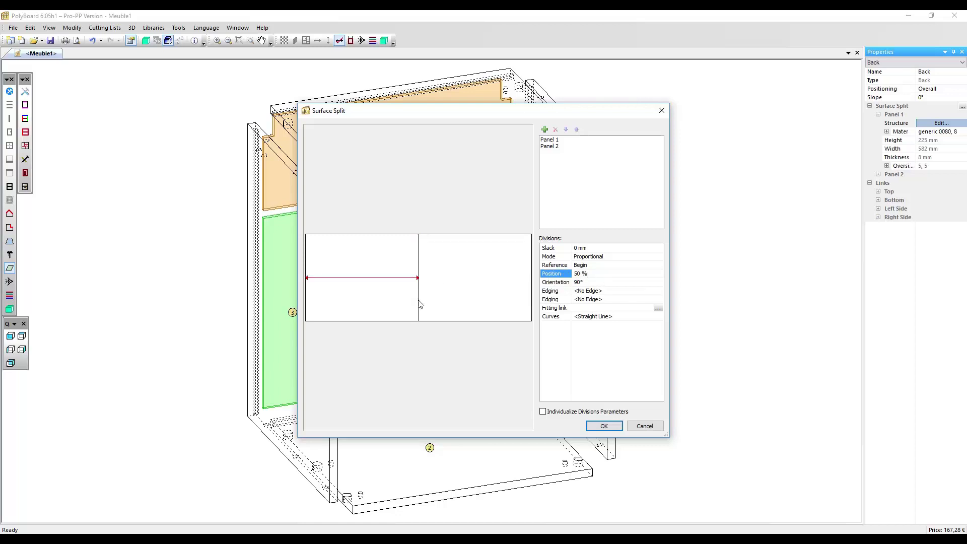
pyautogui.click(603, 427)
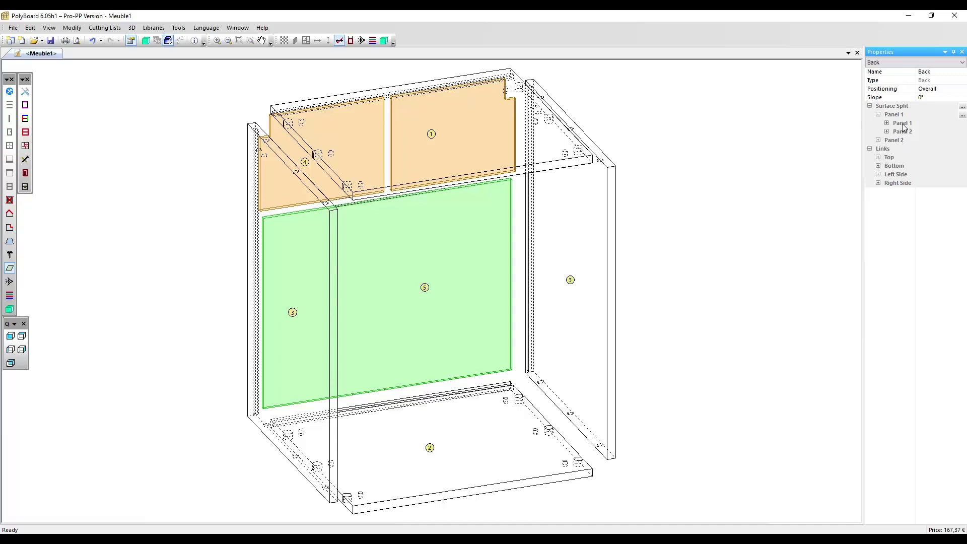
# Step: Select the lower back panel, check the forum reference, and start its Surface Split
pyautogui.click(903, 123)
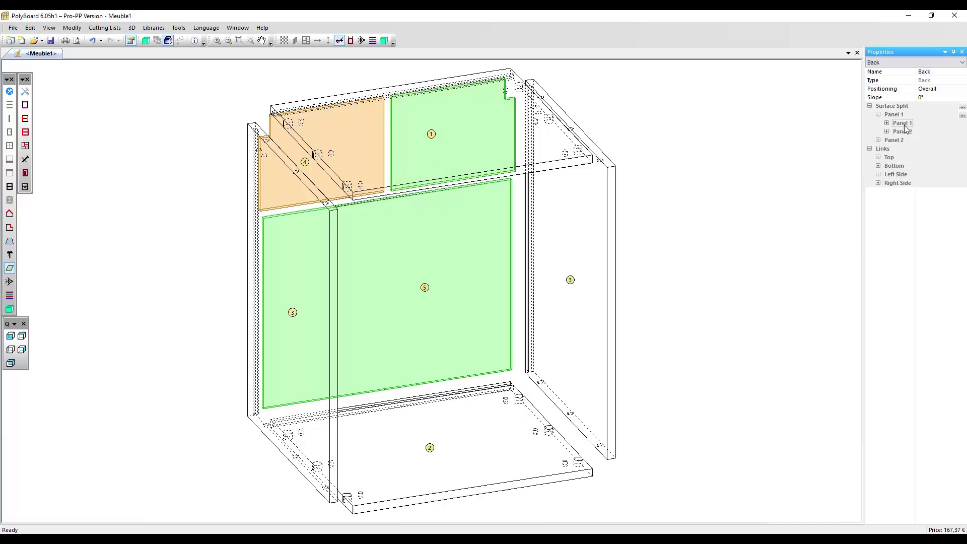
pyautogui.click(902, 132)
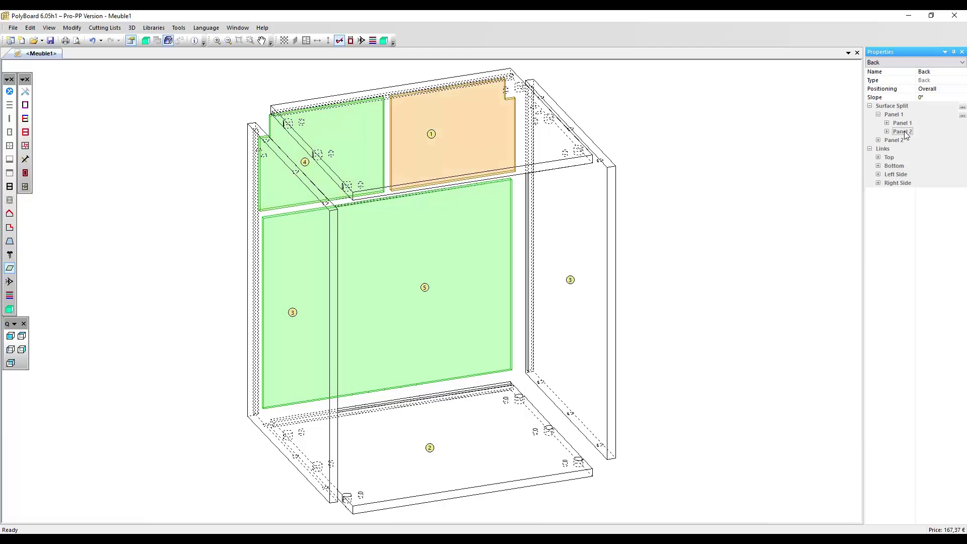
pyautogui.click(879, 141)
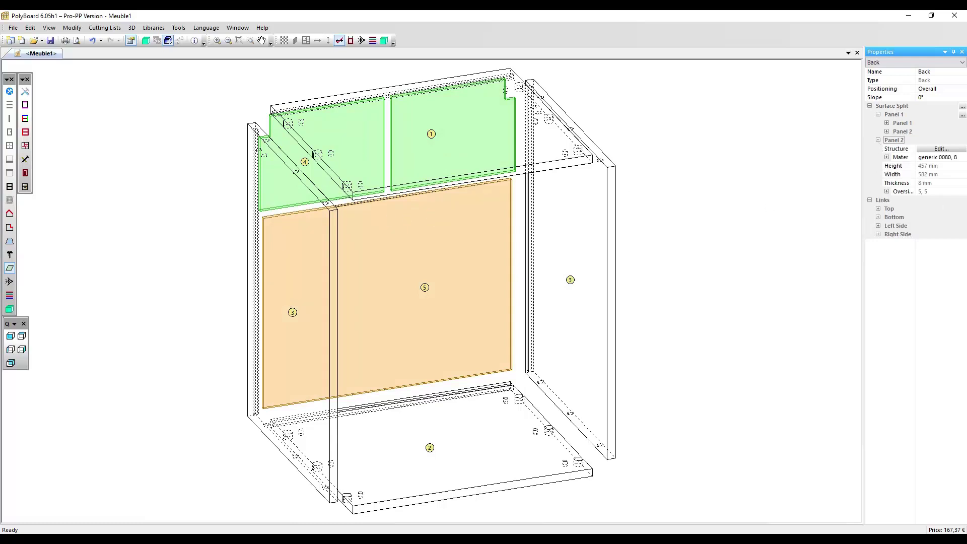
pyautogui.hotkey('alt', 'Tab')
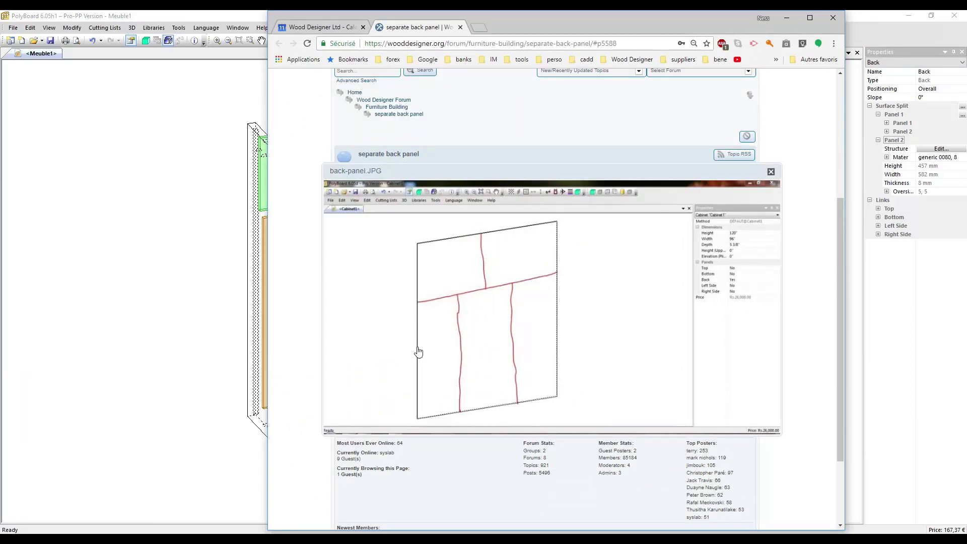
pyautogui.click(779, 18)
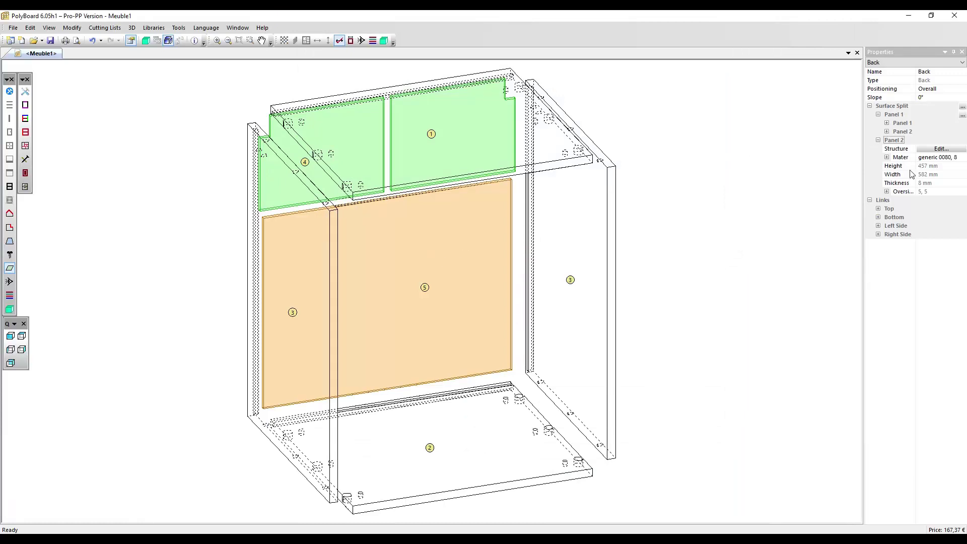
pyautogui.click(946, 149)
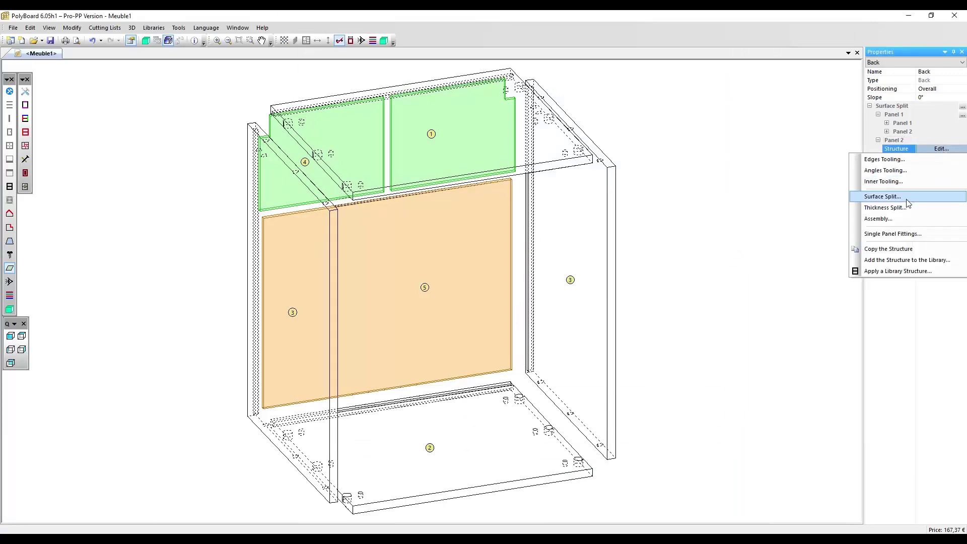
pyautogui.click(894, 195)
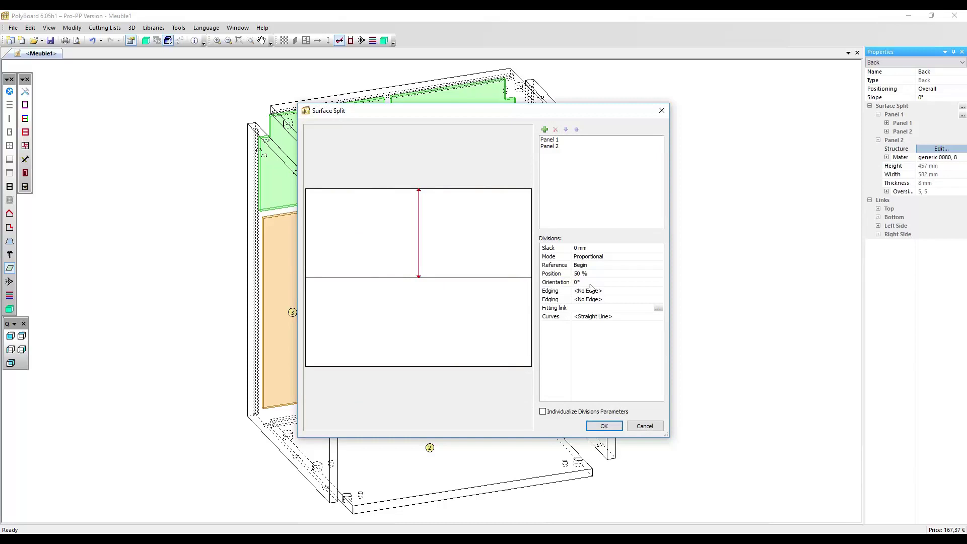
# Step: Set Orientation to 90° and add a third panel for three equal vertical parts
pyautogui.click(560, 283)
pyautogui.press('Return')
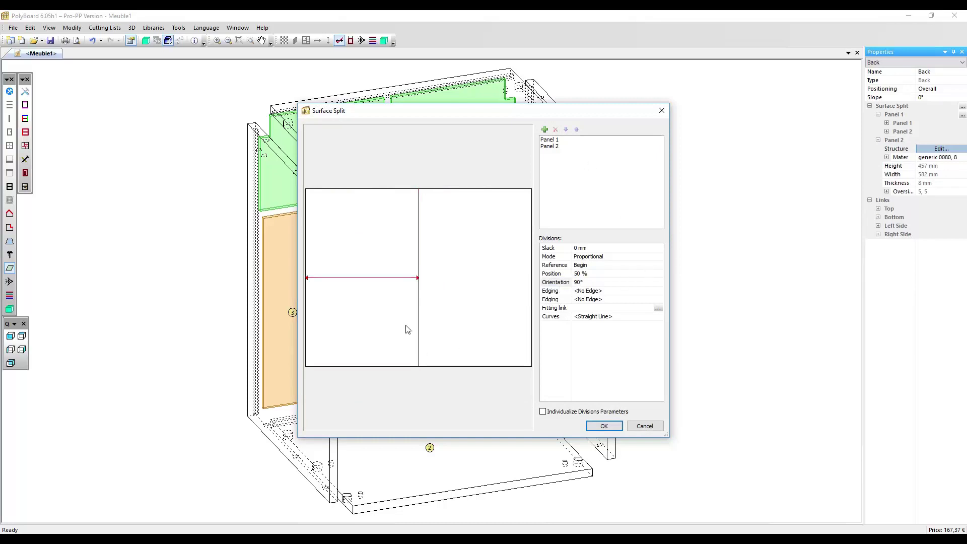
pyautogui.click(544, 130)
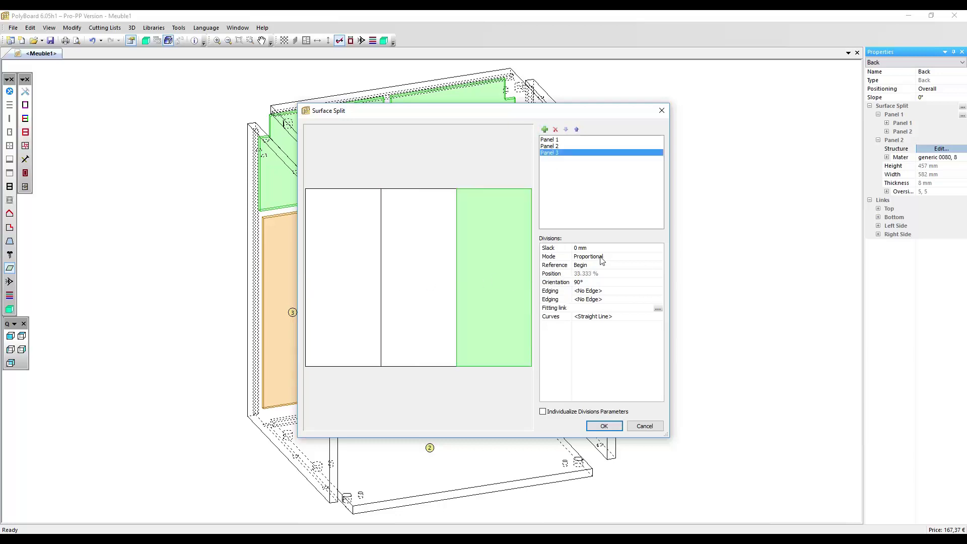
pyautogui.click(605, 426)
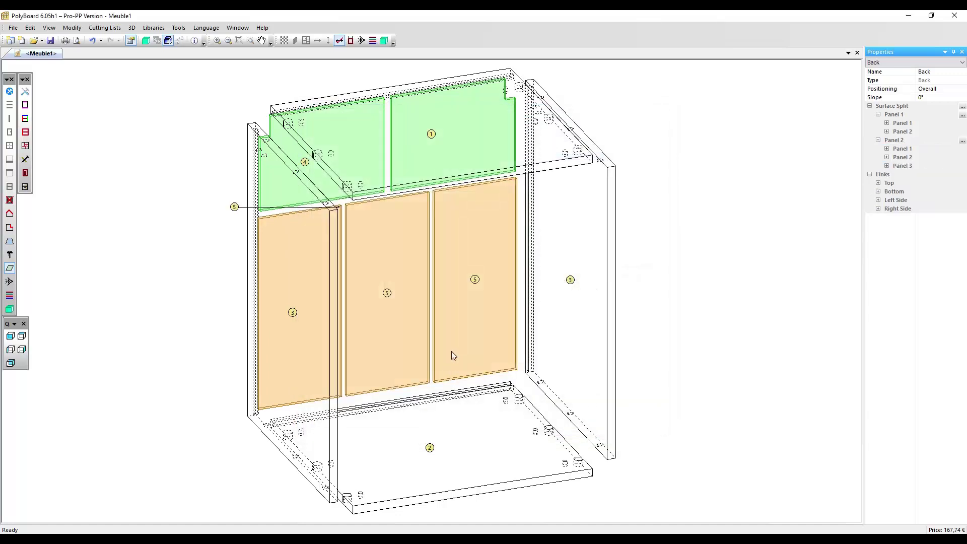
pyautogui.hotkey('alt', 'Tab')
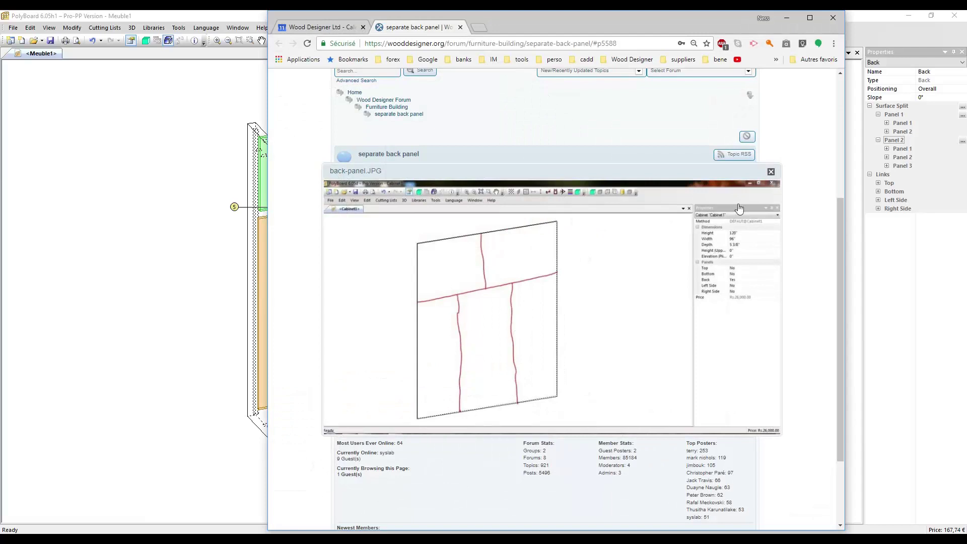
pyautogui.click(787, 18)
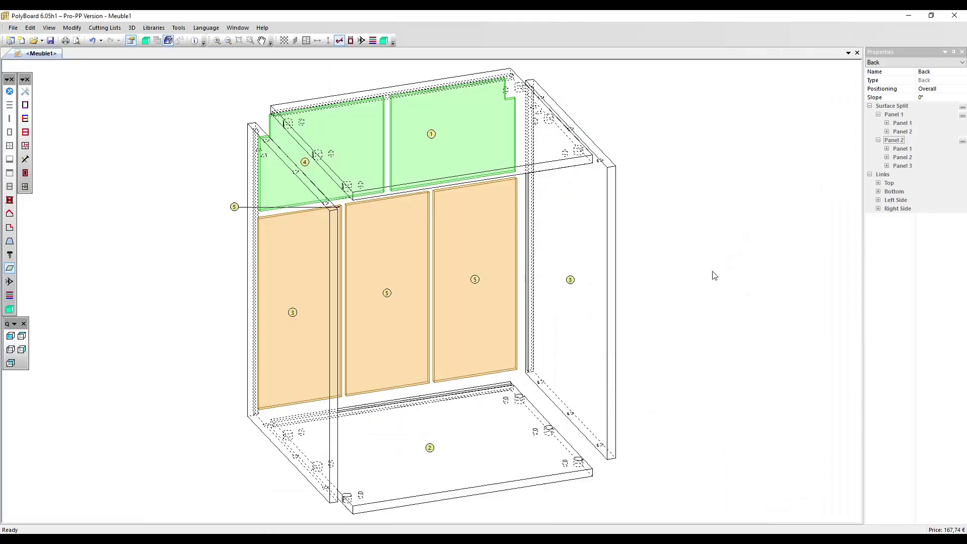
pyautogui.click(105, 28)
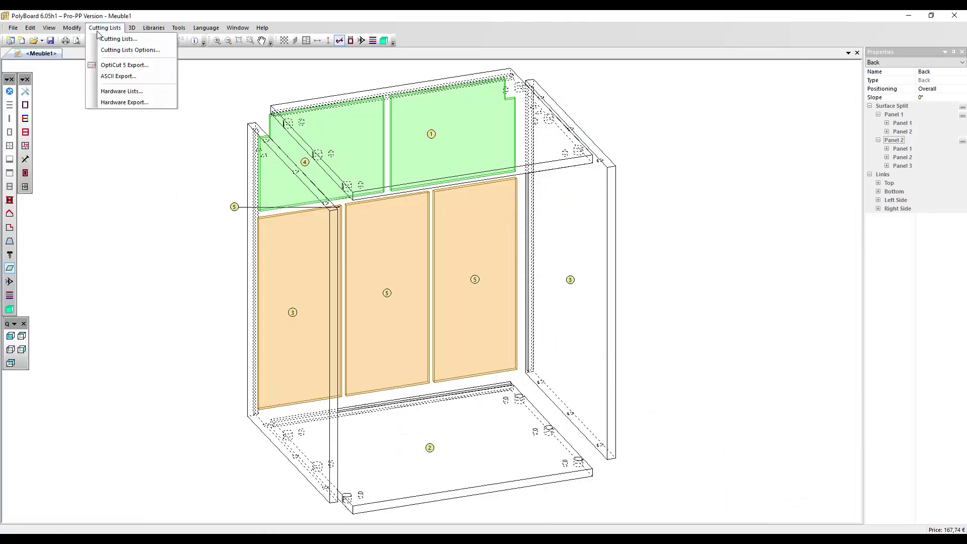
pyautogui.click(107, 39)
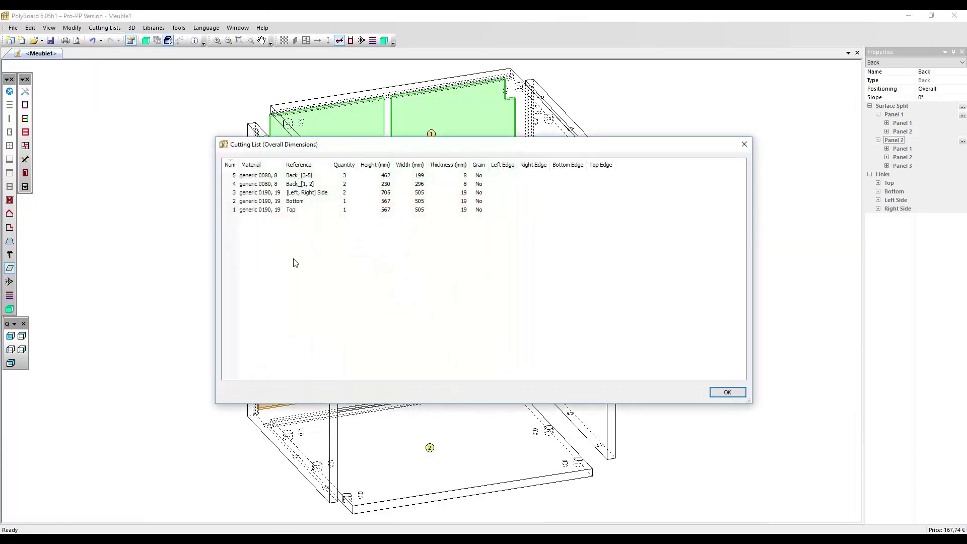
pyautogui.click(249, 178)
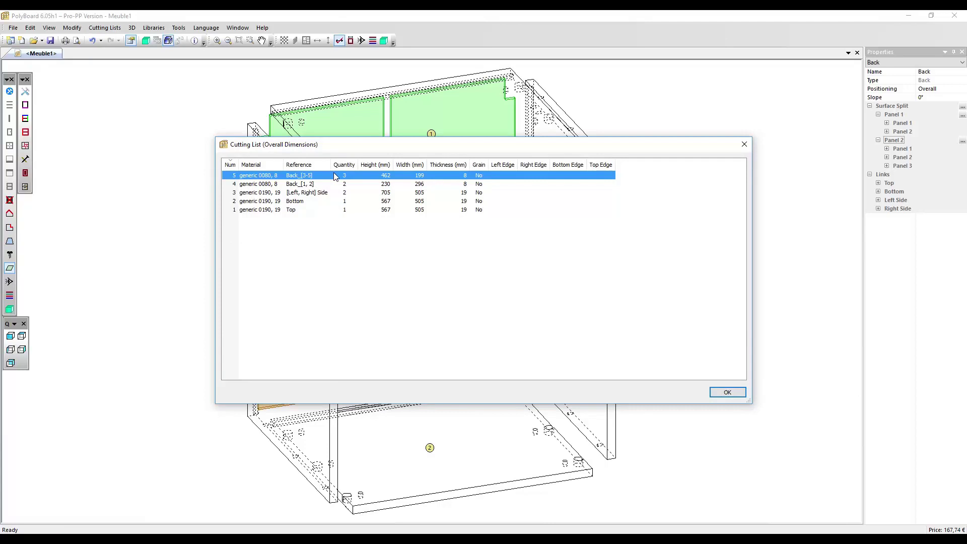
pyautogui.click(292, 185)
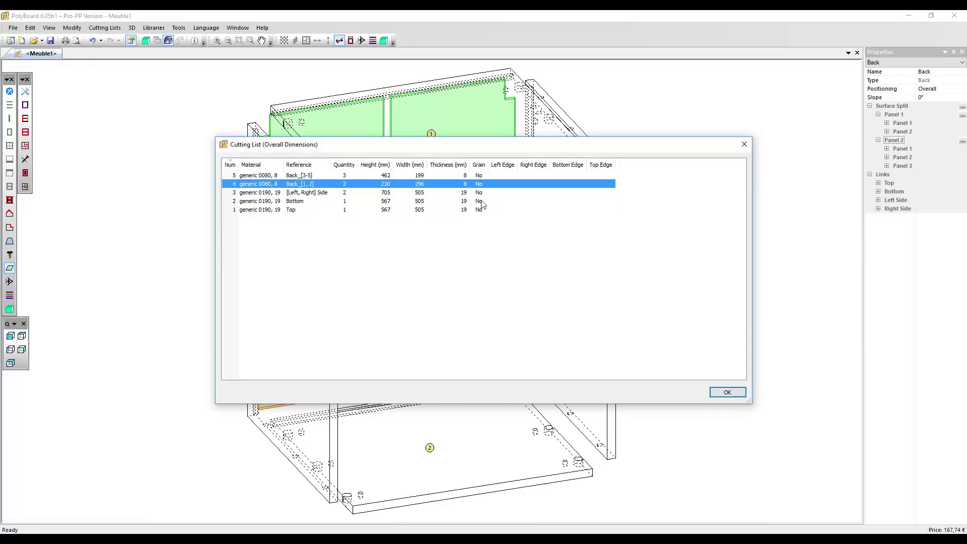
pyautogui.click(728, 392)
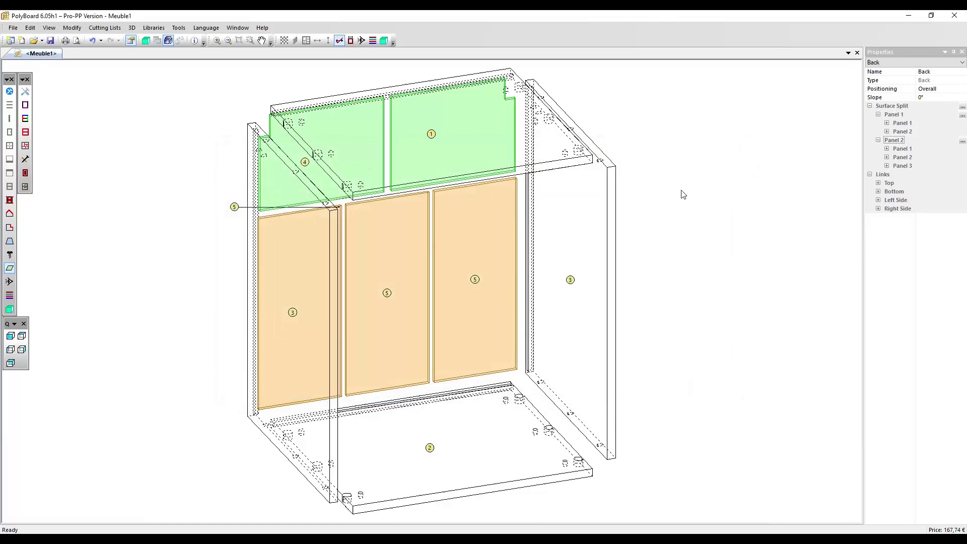
# Step: Open a 3D wireframe view of Meuble1 and orbit it to face straight on
pyautogui.click(22, 336)
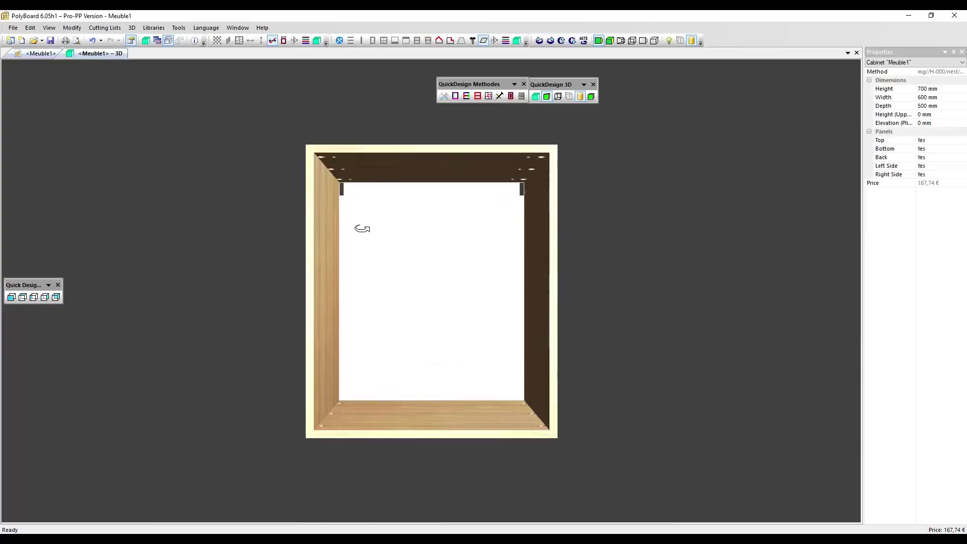
pyautogui.moveTo(362, 227); pyautogui.dragTo(598, 322)
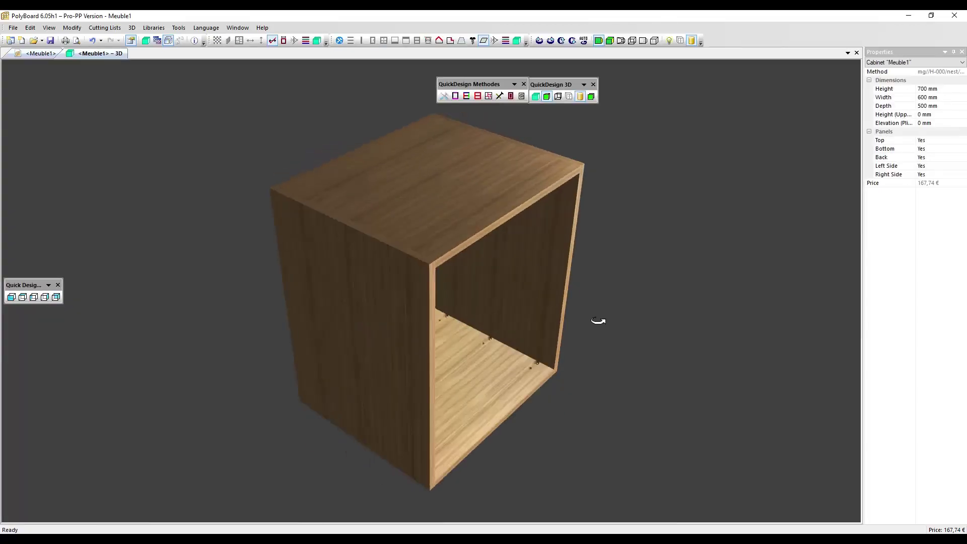
pyautogui.click(558, 96)
pyautogui.moveTo(393, 252); pyautogui.dragTo(728, 261)
pyautogui.moveTo(588, 281); pyautogui.dragTo(446, 272)
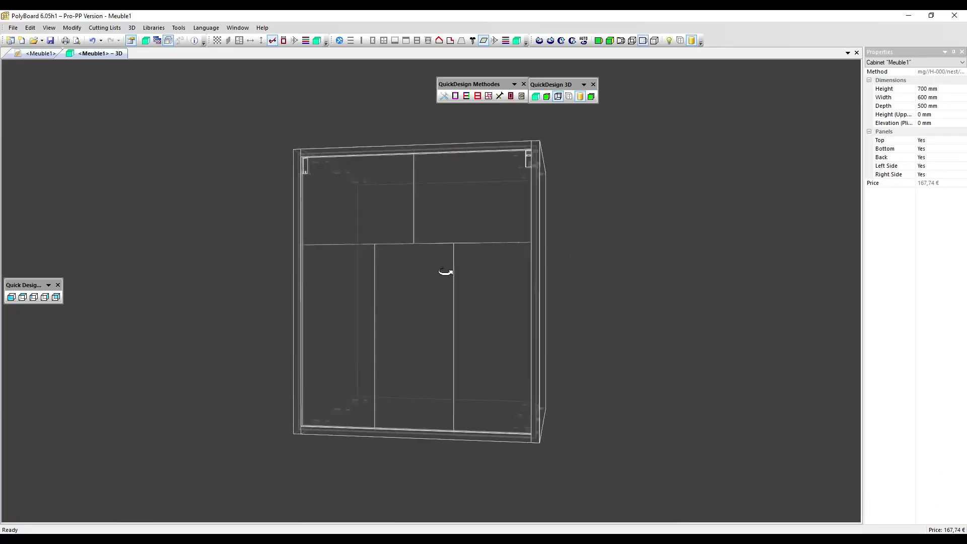